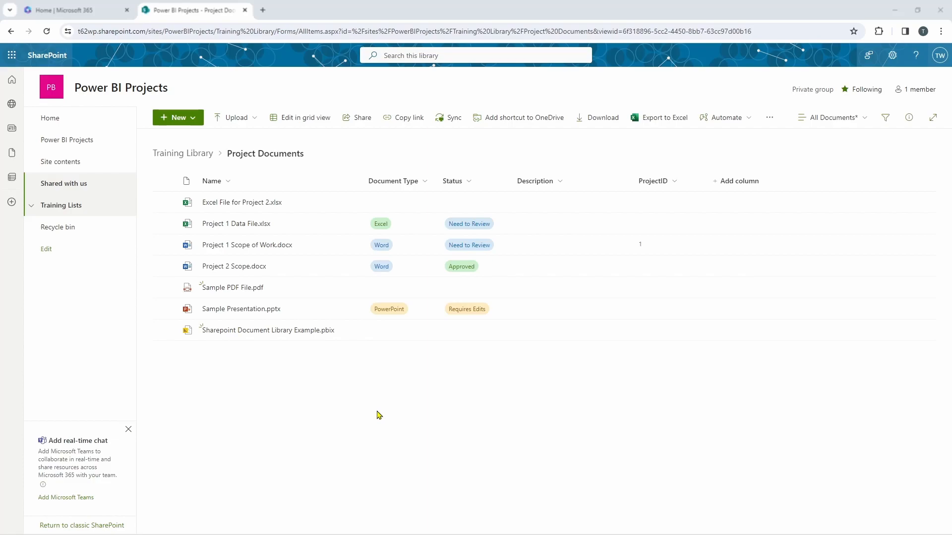
- Switch from the SharePoint library to the Power BI report, open the Project 1 Scope of Work.docx link under URL Example 2, and close it
{"action": "key", "text": "alt+Tab"}
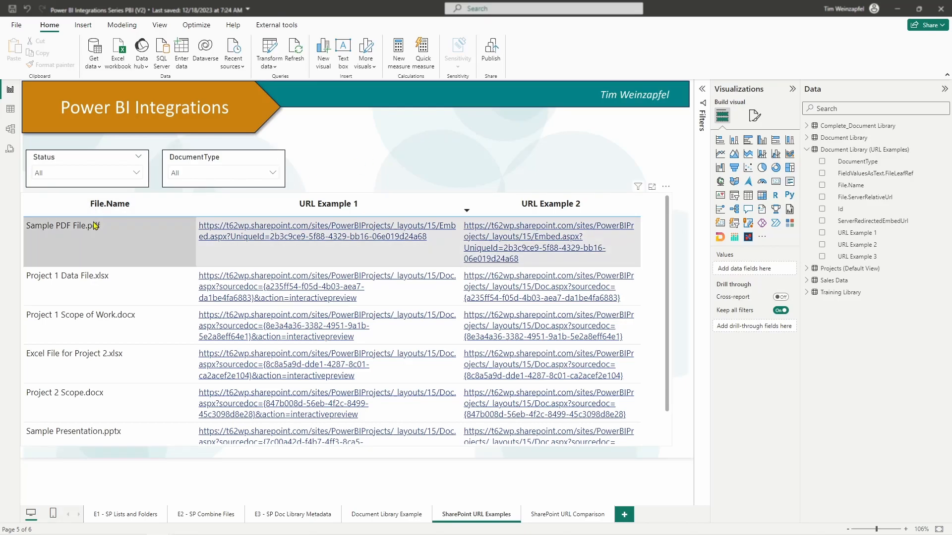
{"action": "key", "text": "alt+Tab"}
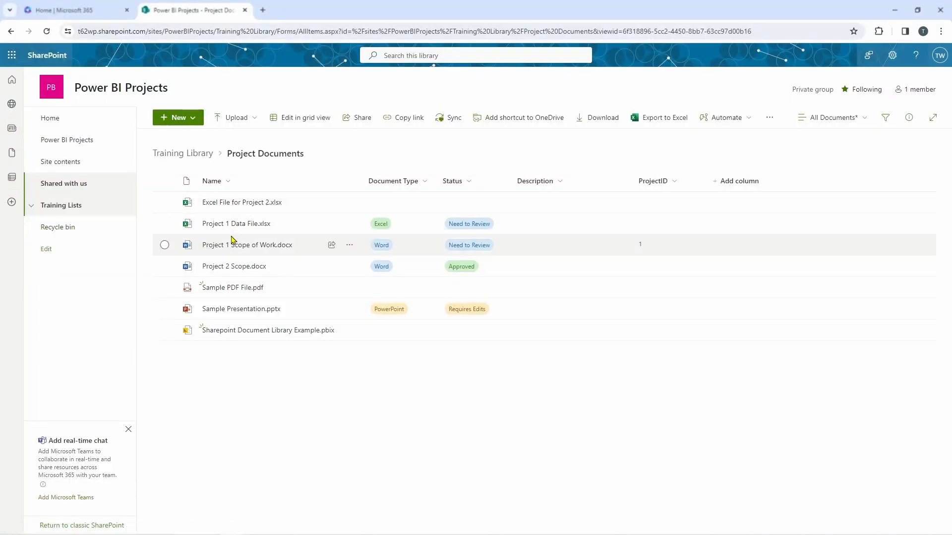
{"action": "key", "text": "alt+Tab"}
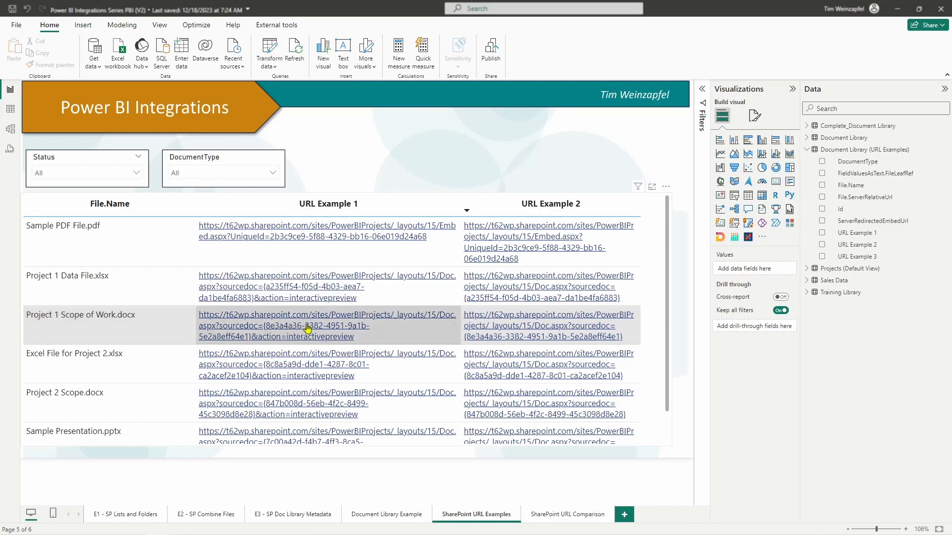
{"action": "left_click", "coordinate": [507, 323]}
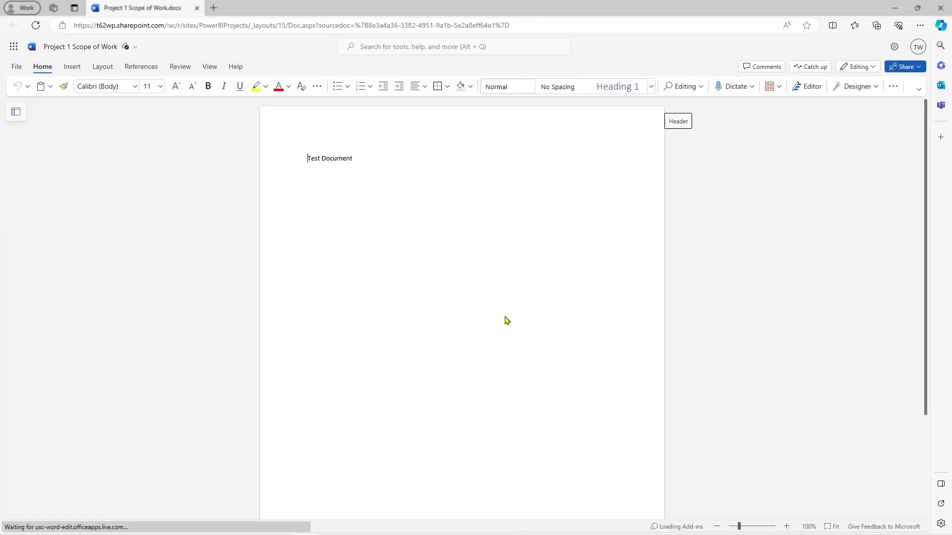
{"action": "left_click", "coordinate": [196, 8]}
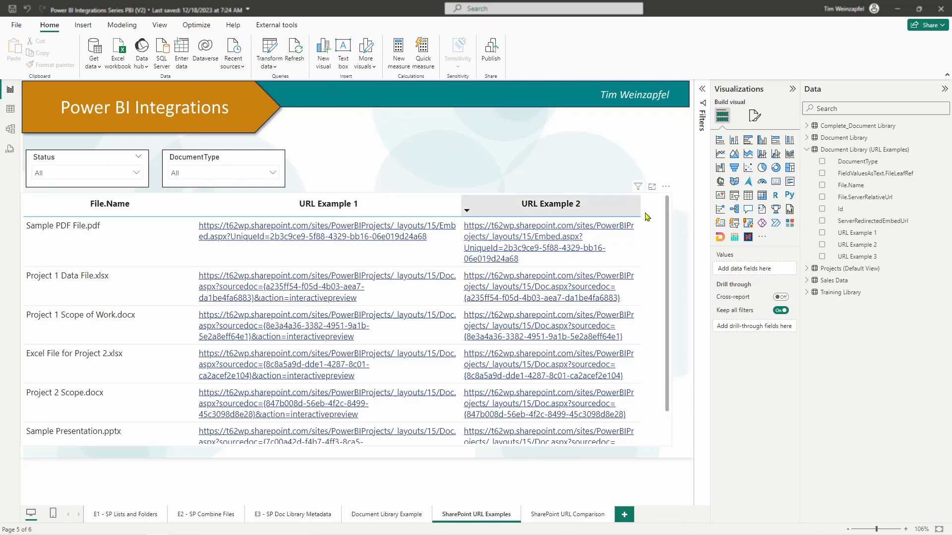
- Add the DocumentType field to the document table between File.Name and URL Example 1
{"action": "left_click", "coordinate": [654, 231]}
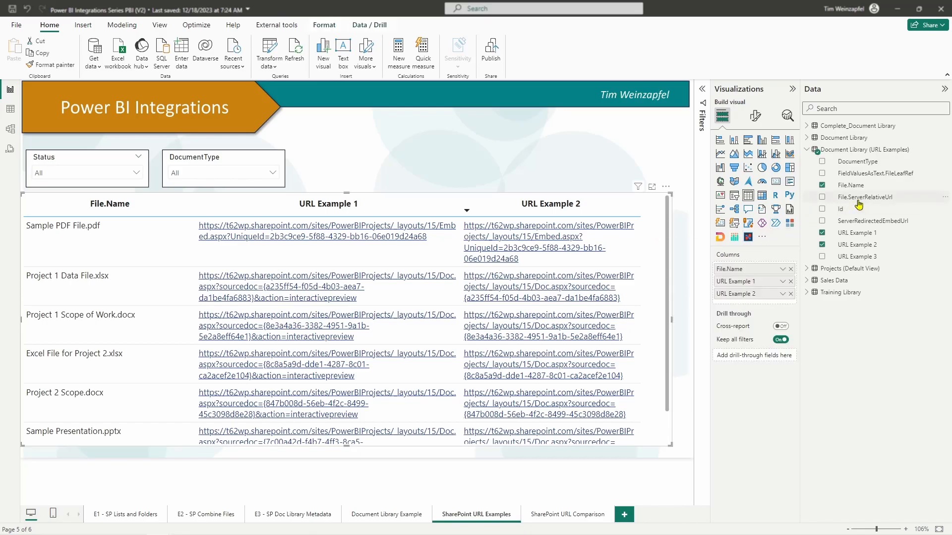
{"action": "left_click_drag", "start_coordinate": [870, 163], "coordinate": [753, 270]}
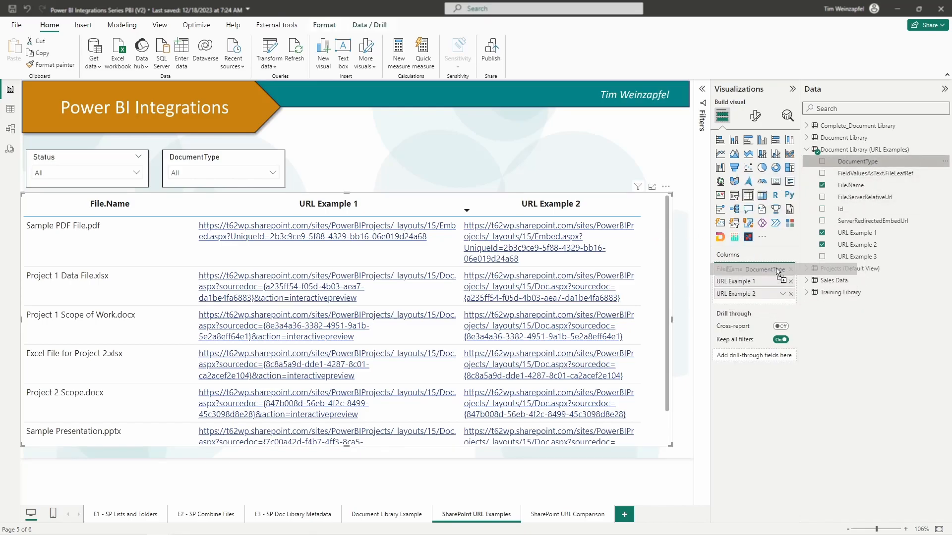
{"action": "left_click_drag", "start_coordinate": [683, 274], "coordinate": [757, 285]}
- Filter the report to Word files with the DocumentType slicer
{"action": "left_click", "coordinate": [201, 174]}
{"action": "left_click", "coordinate": [198, 234]}
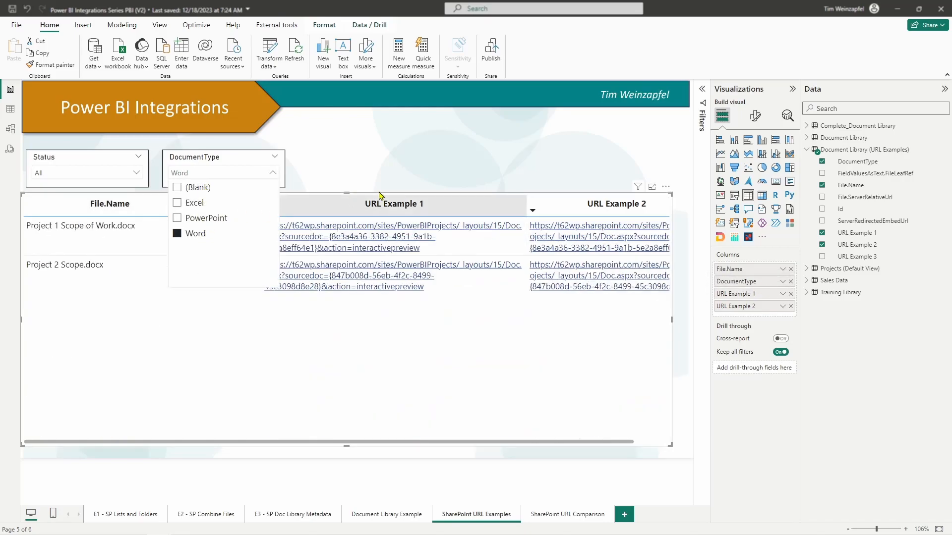
{"action": "left_click", "coordinate": [425, 174]}
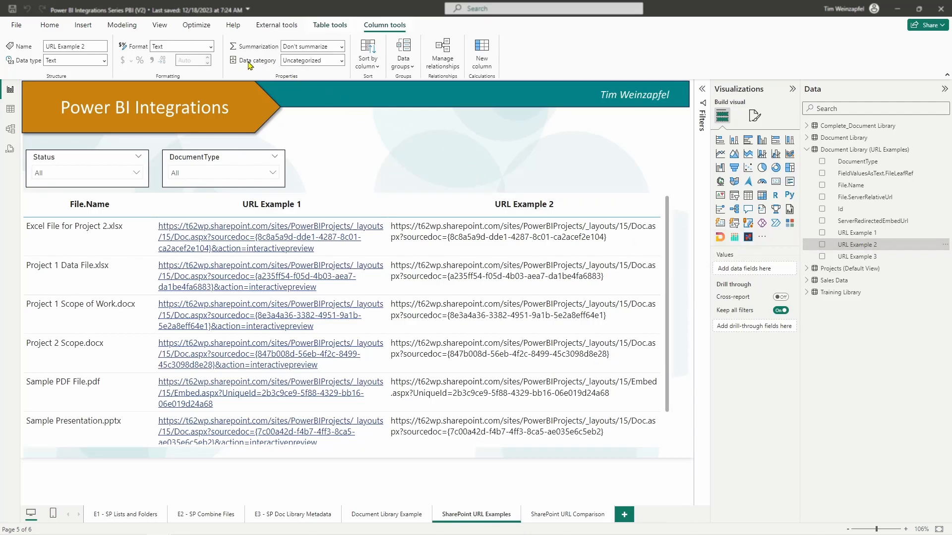
- Set the data category of the URL Example 2 column to Web URL
{"action": "left_click", "coordinate": [341, 60]}
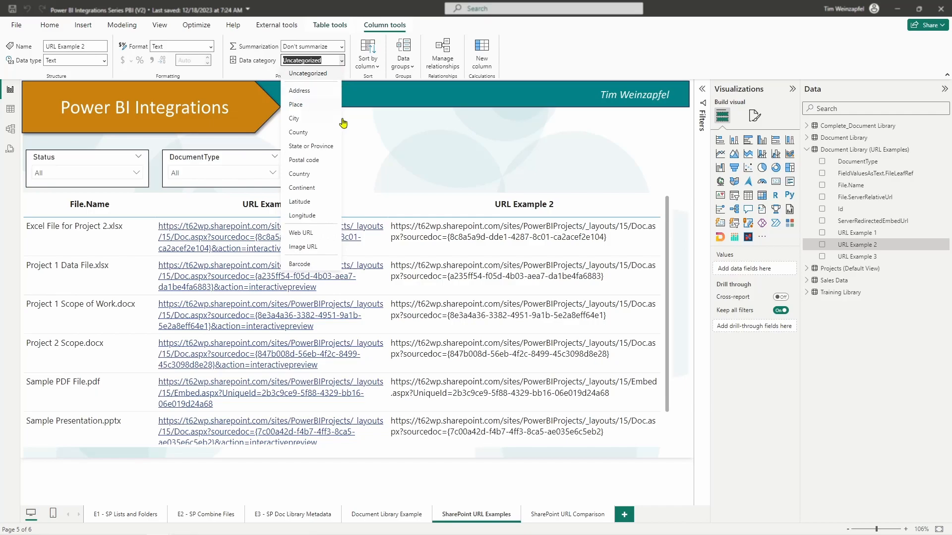
{"action": "left_click", "coordinate": [297, 235]}
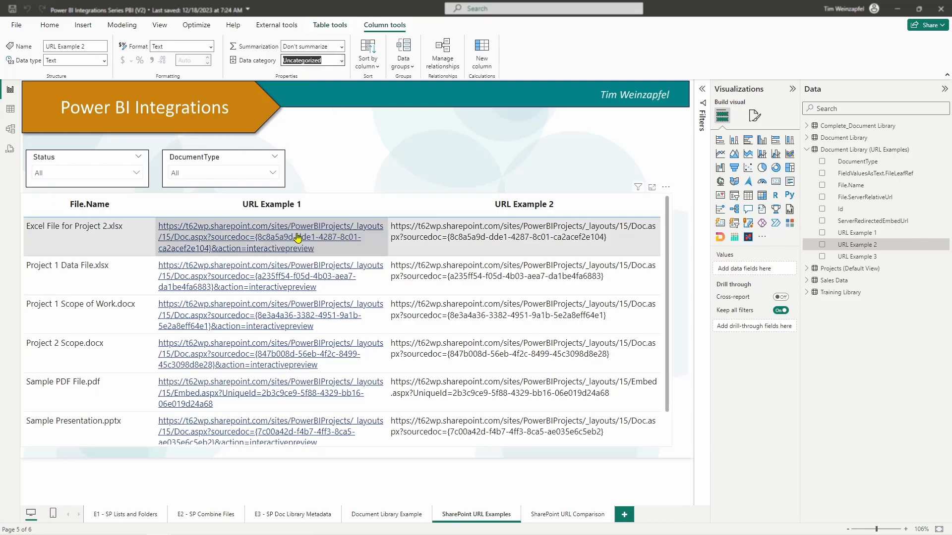
{"action": "left_click", "coordinate": [443, 122]}
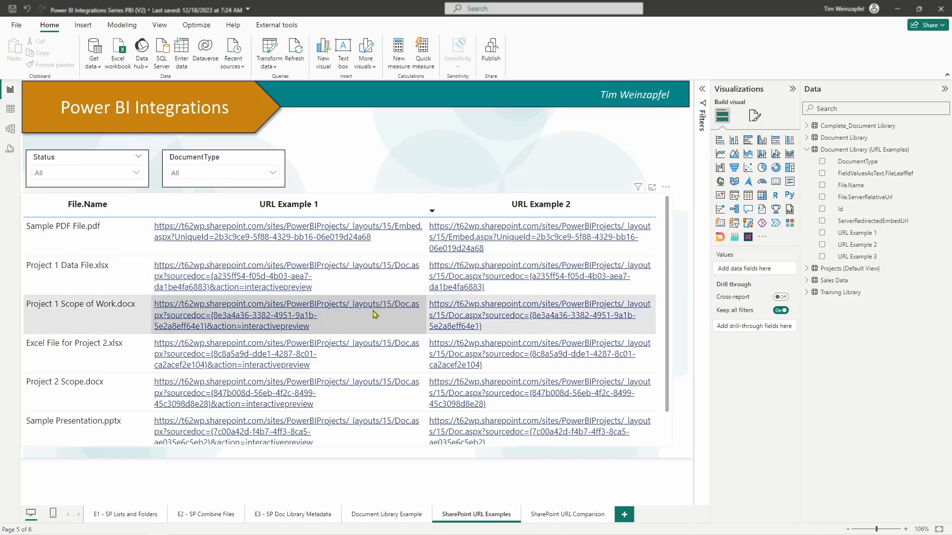
- Limit the document table to Word documents using the DocumentType slicer
{"action": "left_click", "coordinate": [224, 176]}
{"action": "left_click", "coordinate": [190, 234]}
{"action": "left_click", "coordinate": [350, 169]}
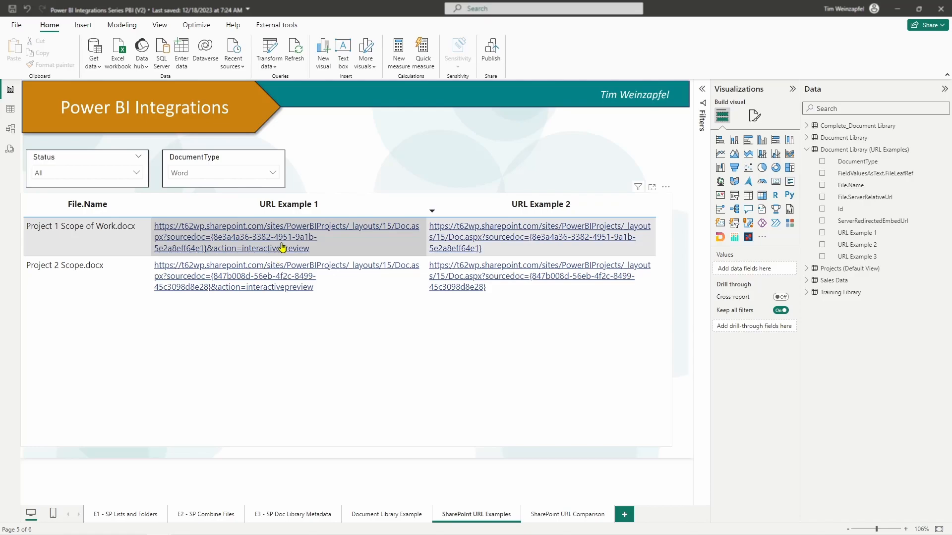
- Open the Project 1 Scope of Work.docx link under URL Example 1, try selecting text in the preview, and close it
{"action": "left_click", "coordinate": [263, 242]}
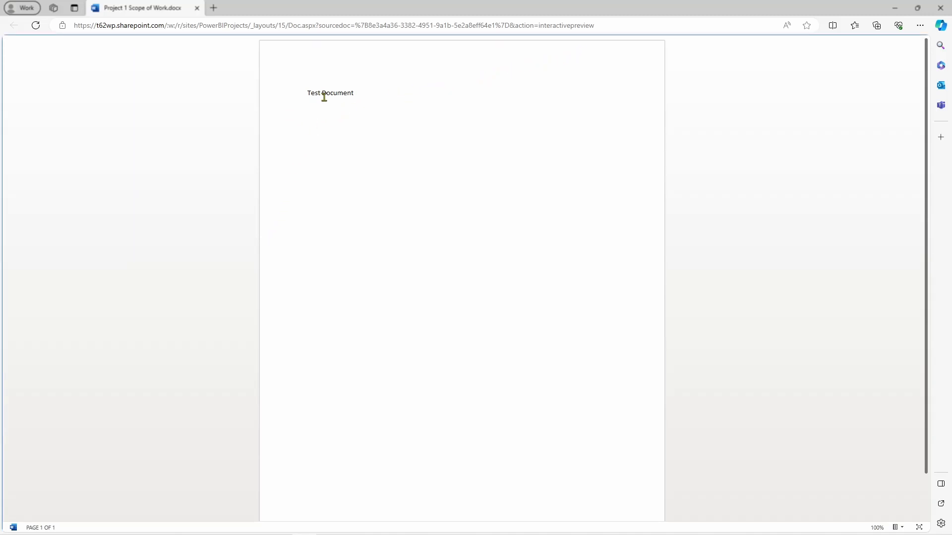
{"action": "mouse_move", "coordinate": [352, 94]}
{"action": "left_mouse_down"}
{"action": "mouse_move", "coordinate": [300, 94]}
{"action": "mouse_move", "coordinate": [344, 89]}
{"action": "left_mouse_up"}
{"action": "left_click", "coordinate": [343, 89]}
{"action": "left_click", "coordinate": [197, 9]}
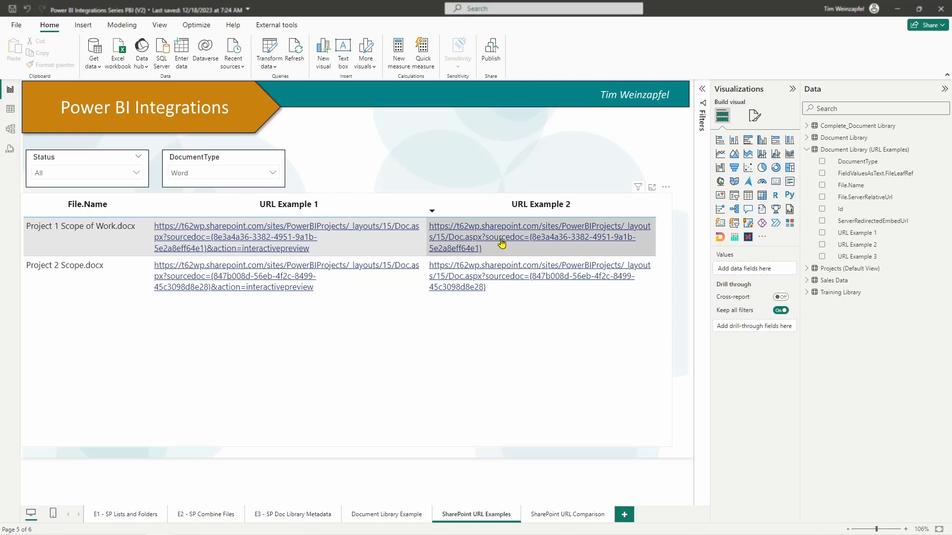
- Open Project 1 Scope of Work.docx through its URL Example 2 link, add the line "Add new text", and close the document
{"action": "left_click", "coordinate": [553, 239]}
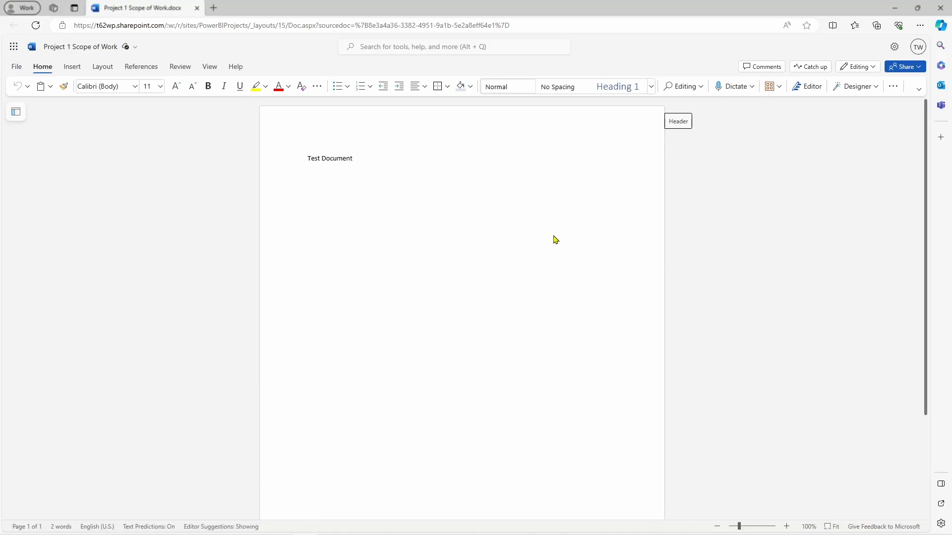
{"action": "type", "text": "Add new text"}
{"action": "left_click", "coordinate": [626, 173]}
{"action": "left_click", "coordinate": [197, 9]}
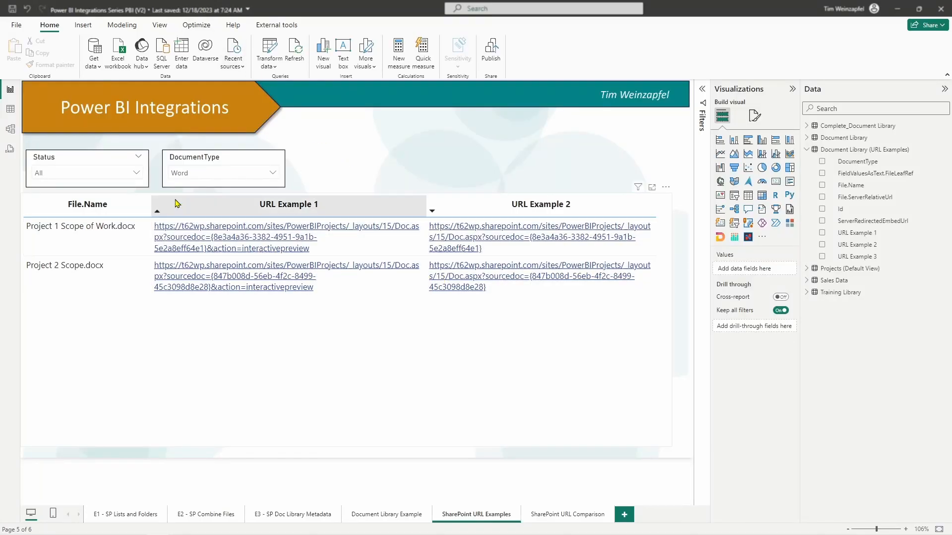
- Clear the DocumentType slicer filter and review the remaining file links down to the end of the table
{"action": "left_click", "coordinate": [272, 173]}
{"action": "left_click", "coordinate": [263, 157]}
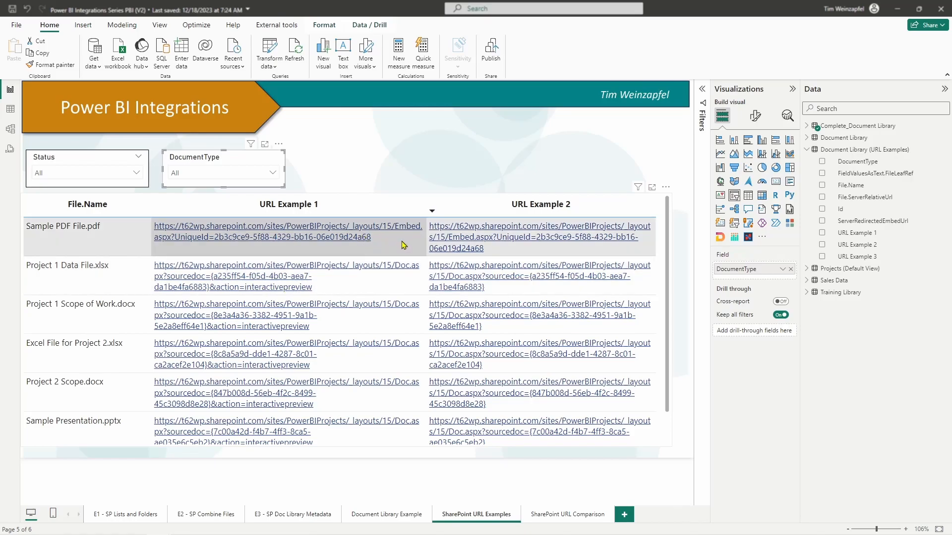
{"action": "scroll", "coordinate": [350, 277], "scroll_direction": "down", "scroll_amount": 1}
{"action": "scroll", "coordinate": [349, 277], "scroll_direction": "down", "scroll_amount": 1}
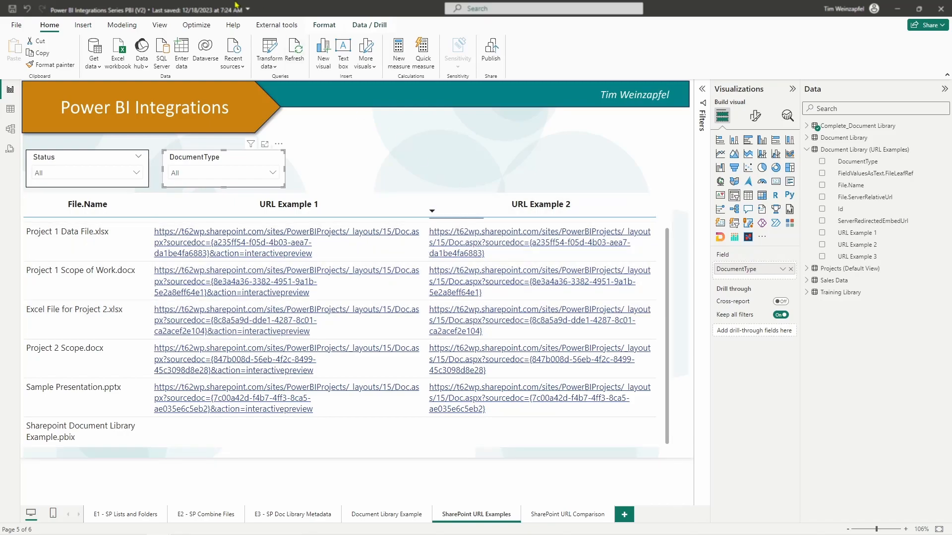
- Open the Power Query Editor and compare the URL Example 1 and URL Example 2 columns at the Replaced Value step
{"action": "left_click", "coordinate": [270, 52]}
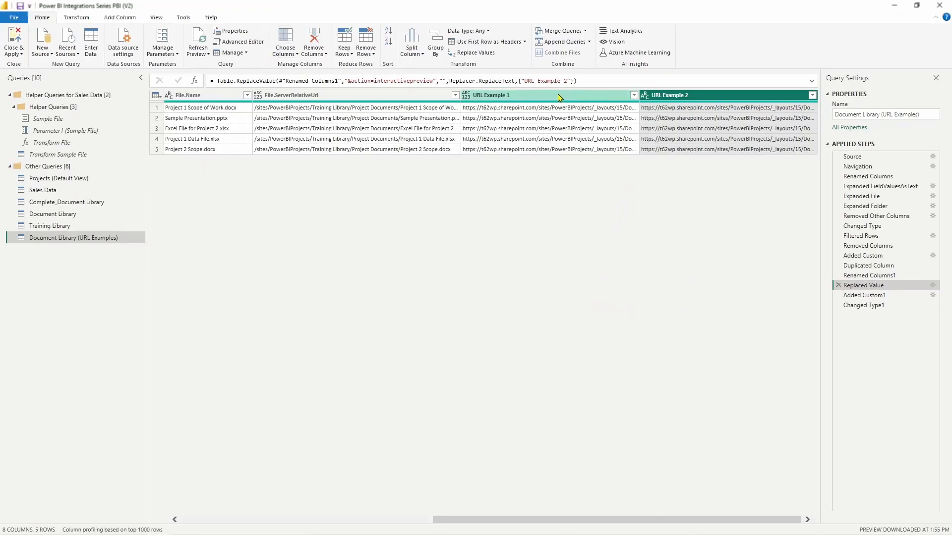
{"action": "left_click", "coordinate": [570, 97]}
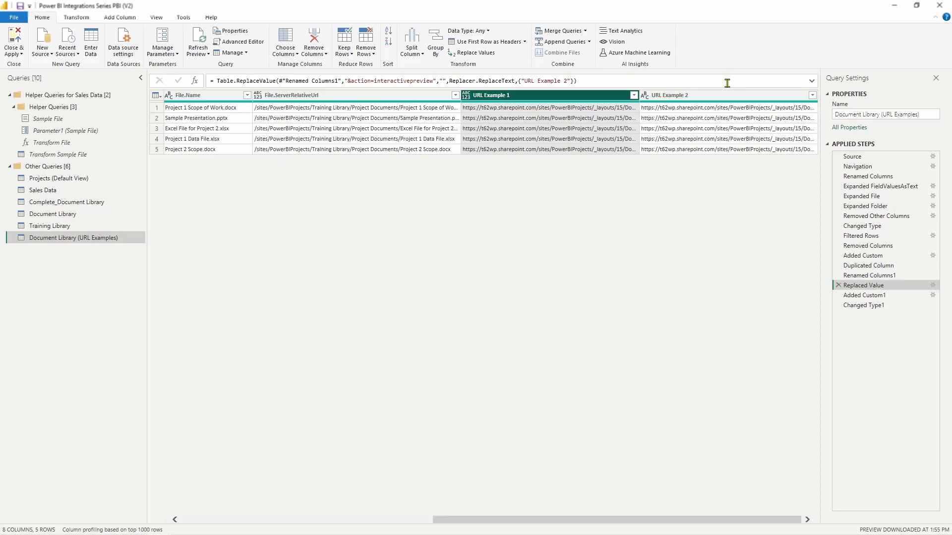
{"action": "left_click", "coordinate": [684, 99]}
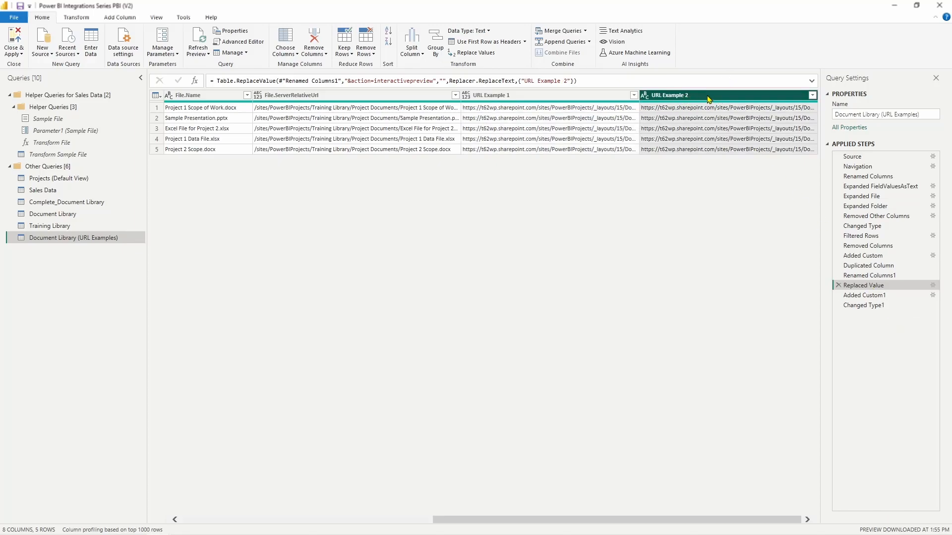
- Start inserting a Replace Values step on the URL Example 2 column and cancel it without entering any values
{"action": "right_click", "coordinate": [708, 98]}
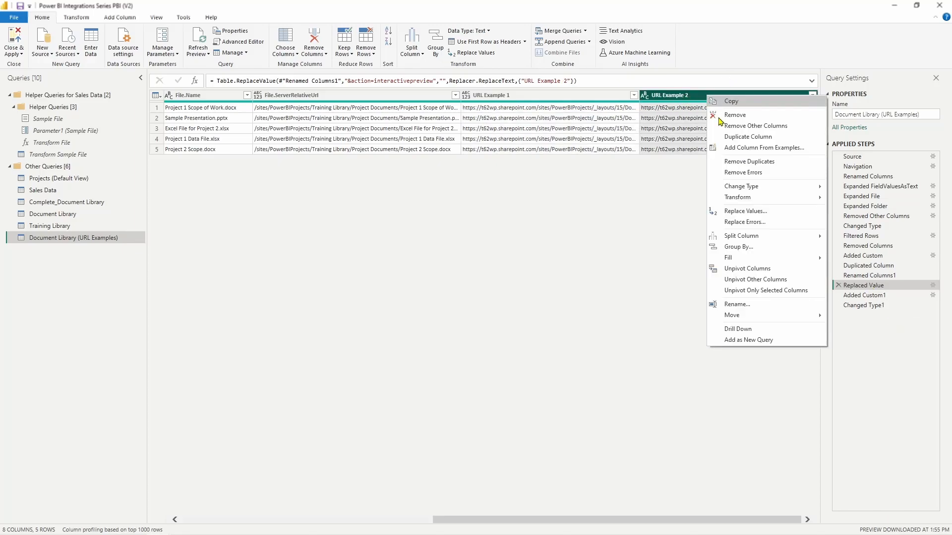
{"action": "left_click", "coordinate": [748, 213]}
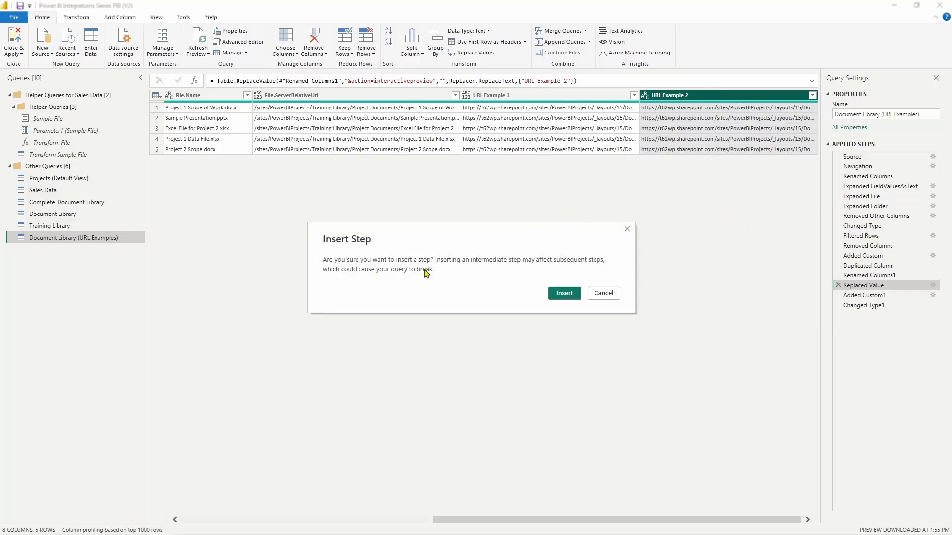
{"action": "left_click", "coordinate": [566, 293]}
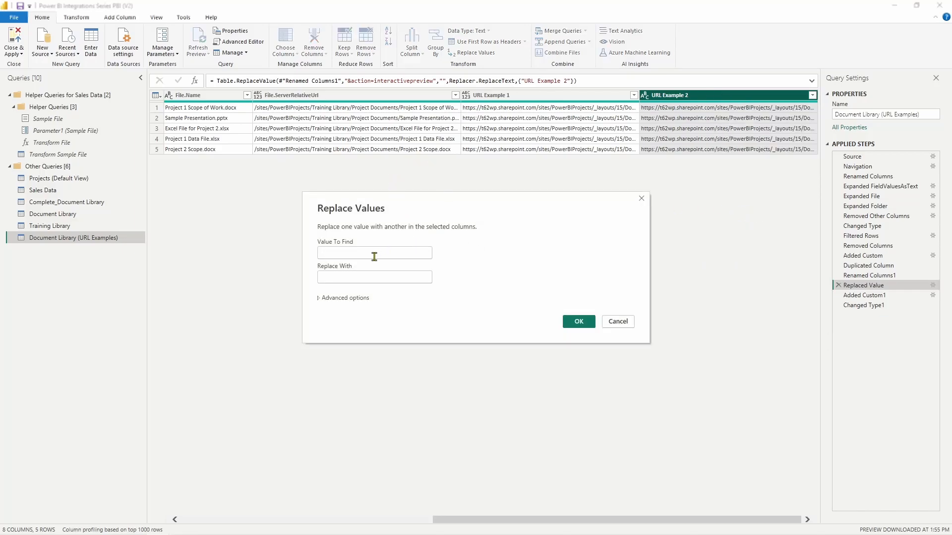
{"action": "left_click", "coordinate": [377, 248]}
{"action": "left_click", "coordinate": [617, 321]}
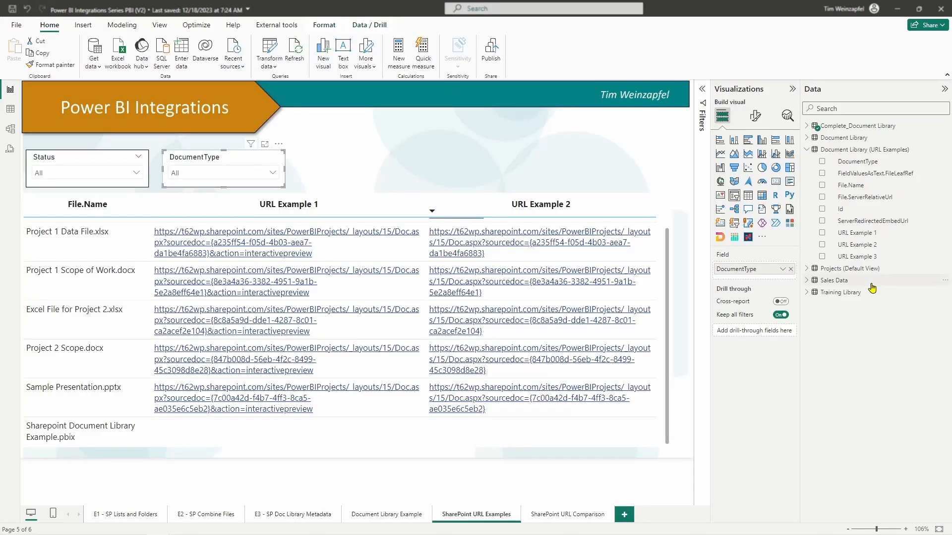
- Replace the URL Example 1 and URL Example 2 columns in the report table with URL Example 3
{"action": "left_click", "coordinate": [602, 248]}
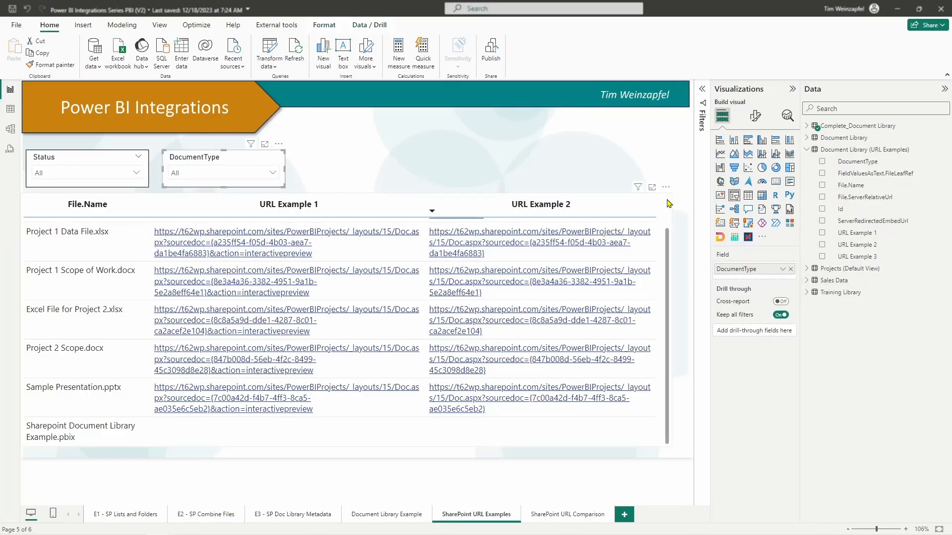
{"action": "left_click", "coordinate": [790, 293]}
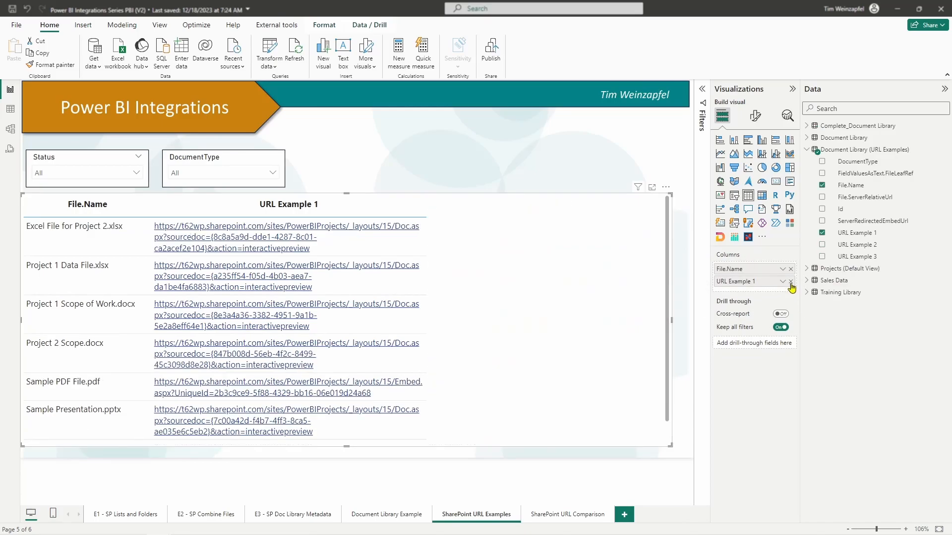
{"action": "left_click", "coordinate": [790, 281]}
{"action": "left_click", "coordinate": [822, 257]}
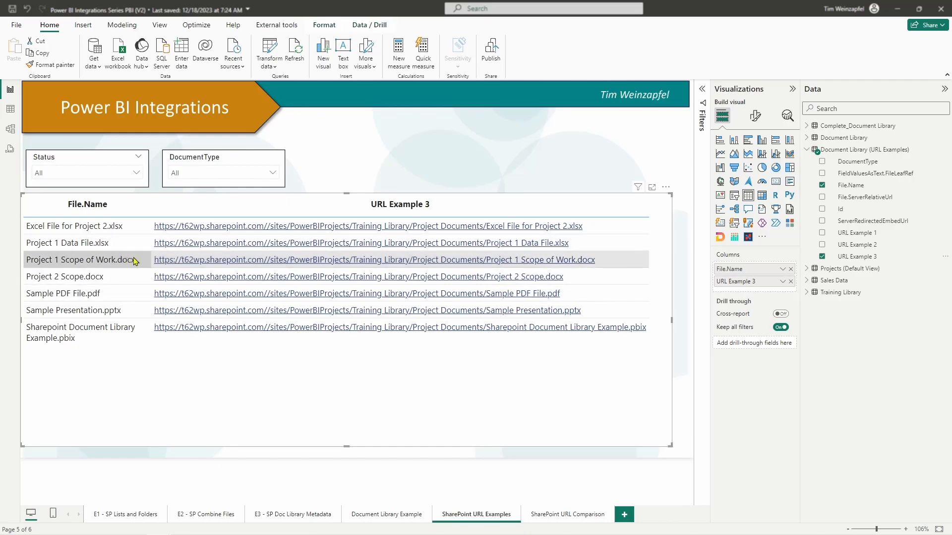
- Open Project 1 Scope of Work.docx in desktop Word from its URL Example 3 link, try editing it full screen, and close it
{"action": "left_click", "coordinate": [220, 260]}
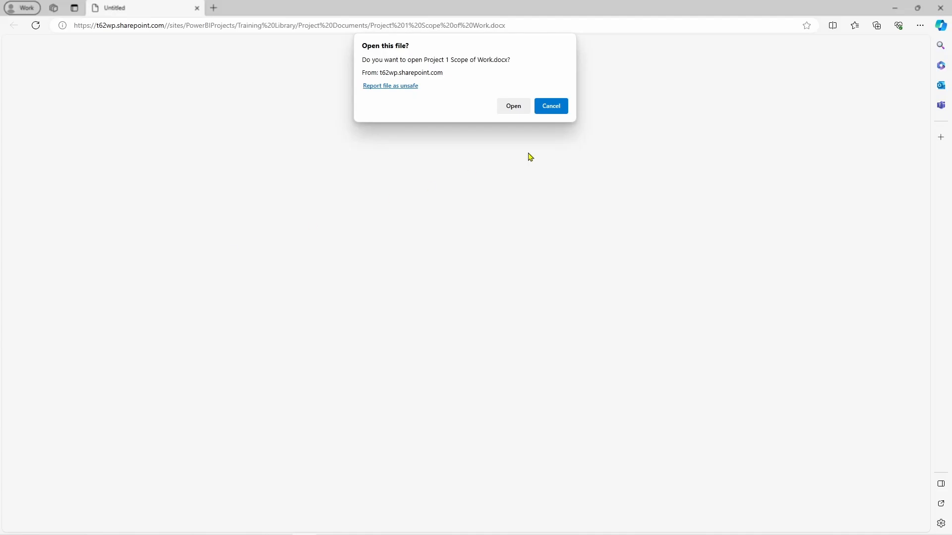
{"action": "left_click", "coordinate": [506, 107]}
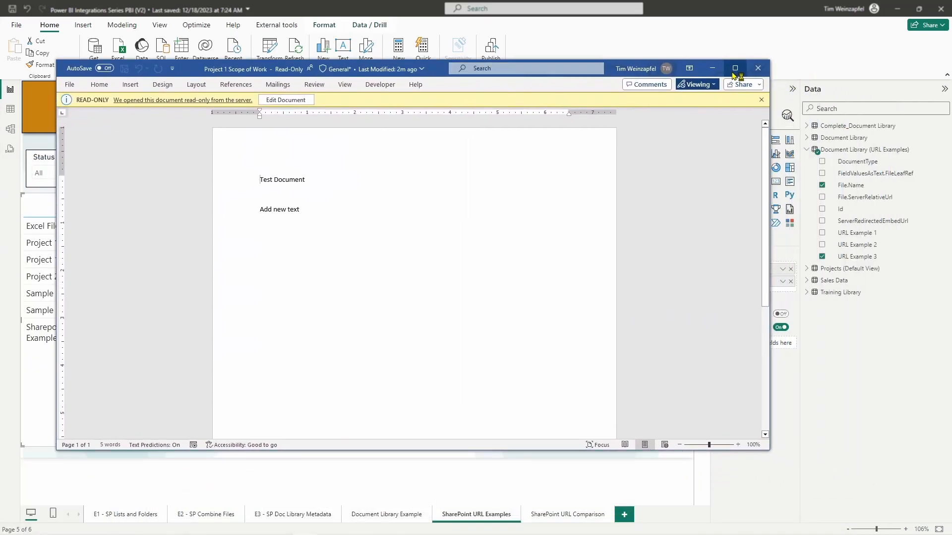
{"action": "left_click", "coordinate": [735, 71]}
{"action": "key", "text": "Return"}
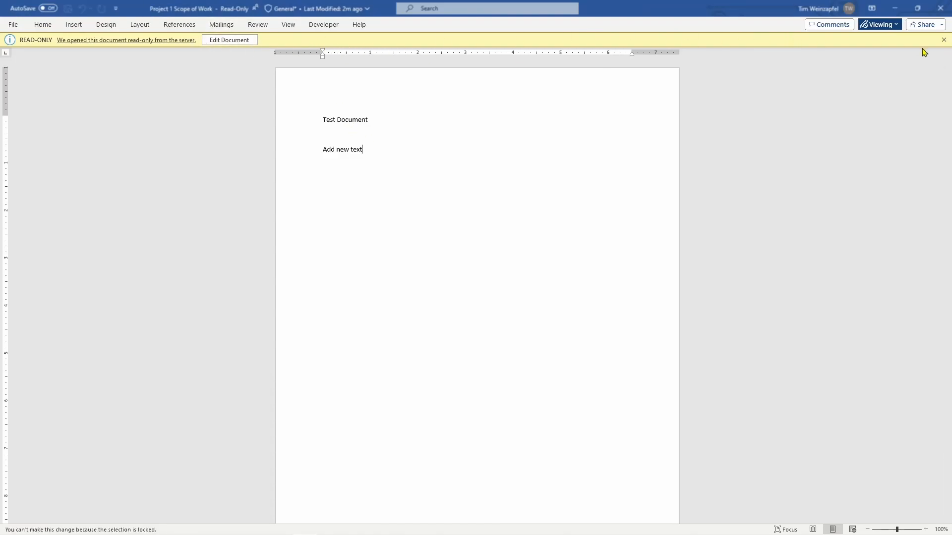
{"action": "left_click", "coordinate": [935, 11]}
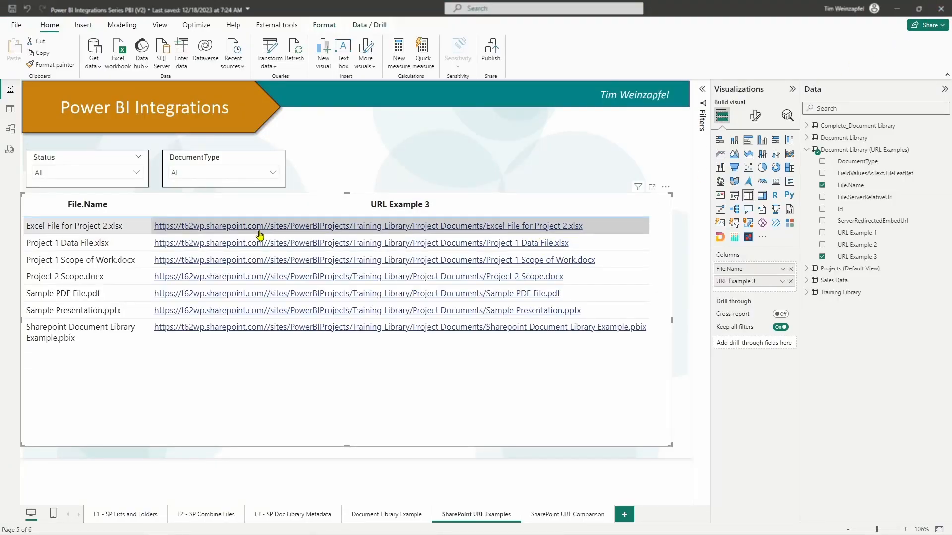
- Test the URL Example 3 links for Sample PDF File.pdf and Sharepoint Document Library Example.pbix, closing the browser page after each
{"action": "left_click", "coordinate": [210, 296]}
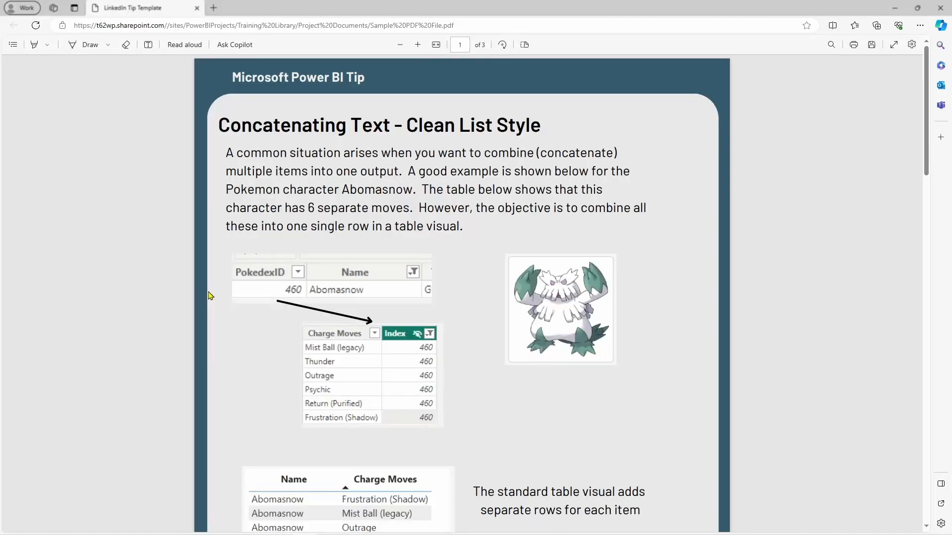
{"action": "left_click", "coordinate": [198, 8]}
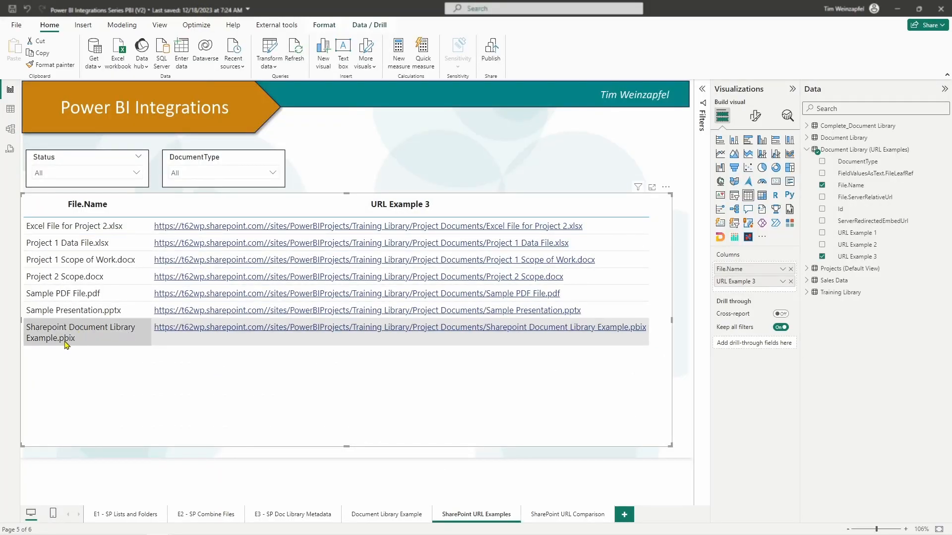
{"action": "left_click", "coordinate": [340, 331]}
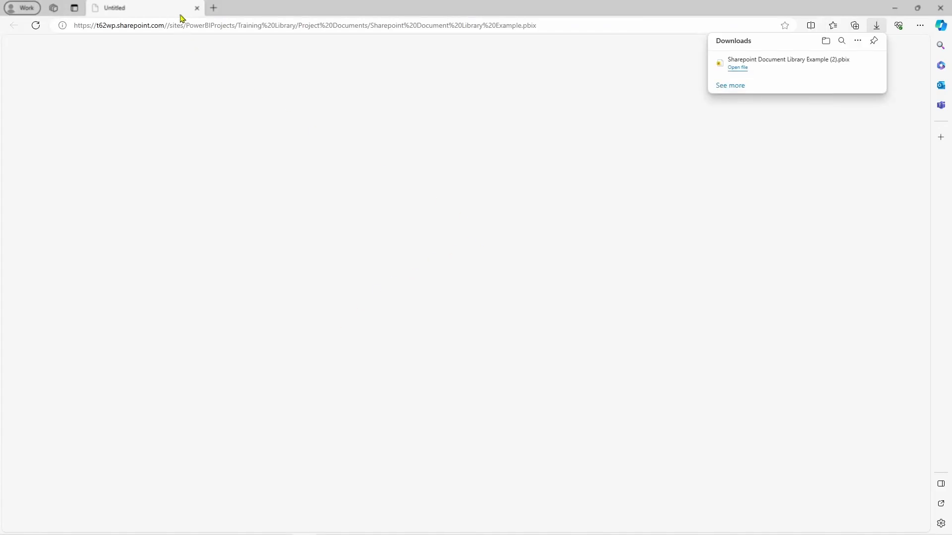
{"action": "left_click", "coordinate": [197, 8]}
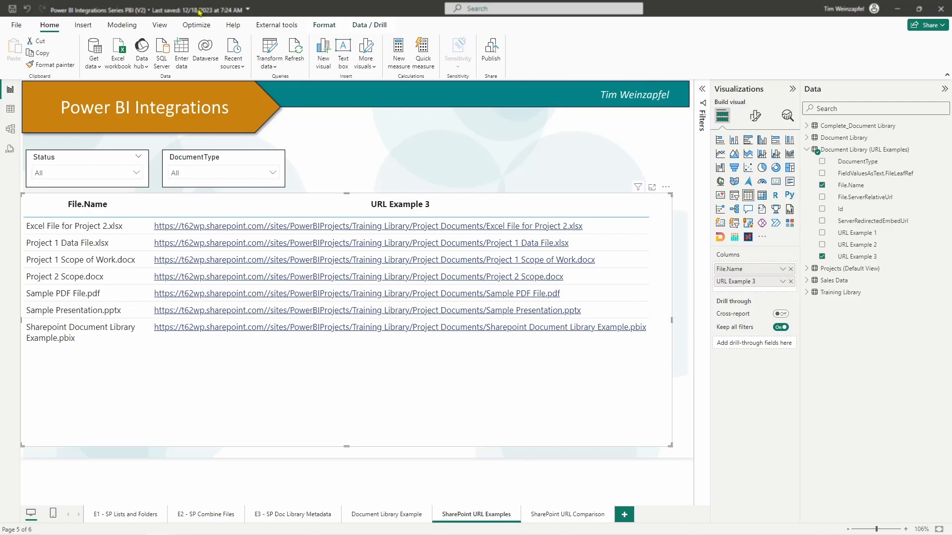
- Open the Power Query Editor and examine the Added Custom1 step with its formula and the URL Example 3 column
{"action": "left_click", "coordinate": [272, 48]}
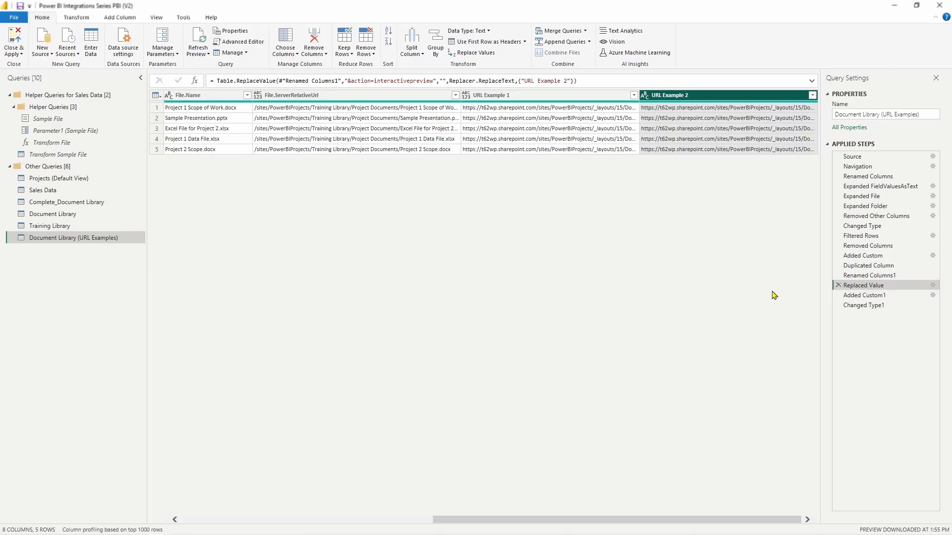
{"action": "left_click", "coordinate": [416, 519]}
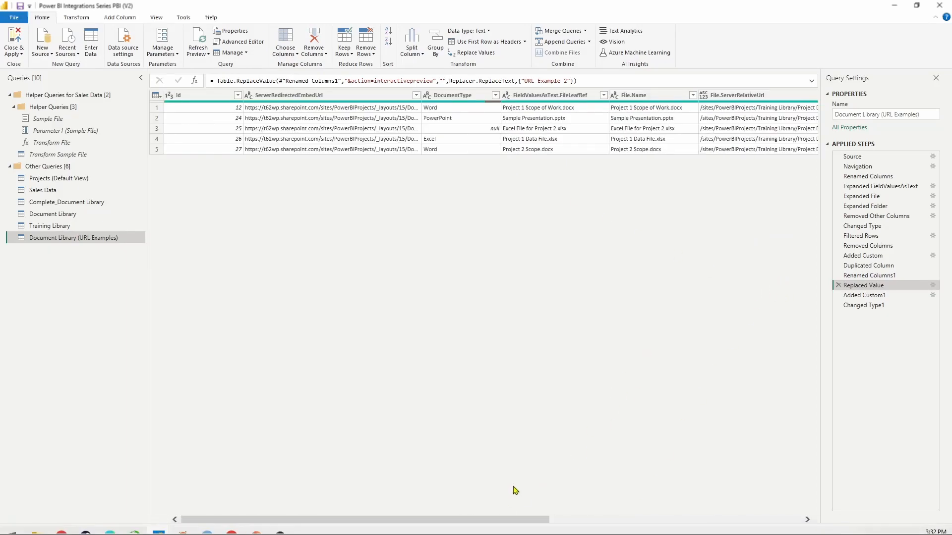
{"action": "left_click_drag", "start_coordinate": [514, 521], "coordinate": [778, 526]}
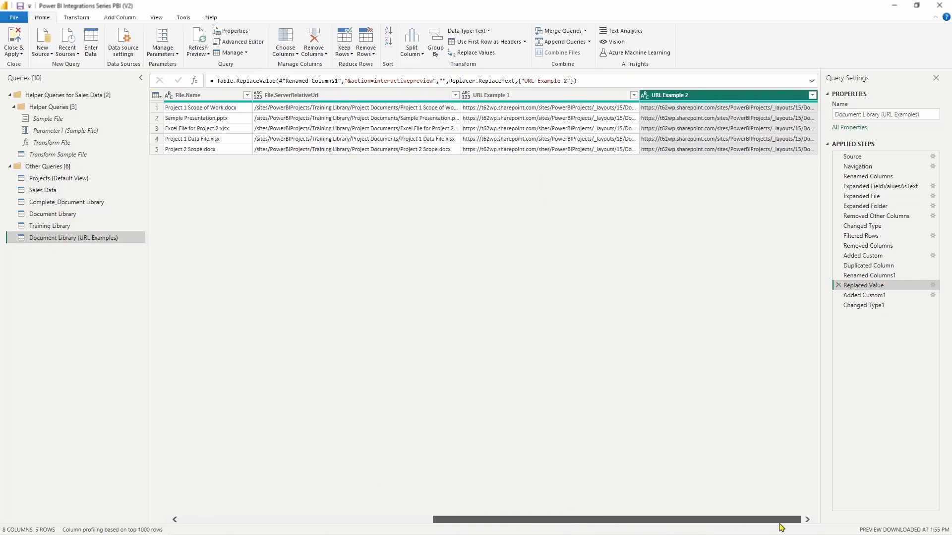
{"action": "left_click", "coordinate": [868, 296]}
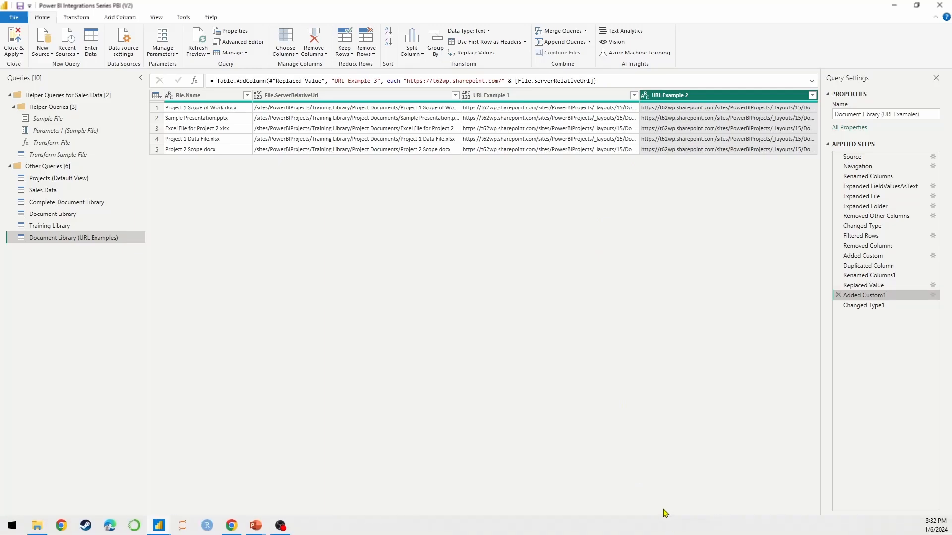
{"action": "left_click_drag", "start_coordinate": [691, 519], "coordinate": [780, 518]}
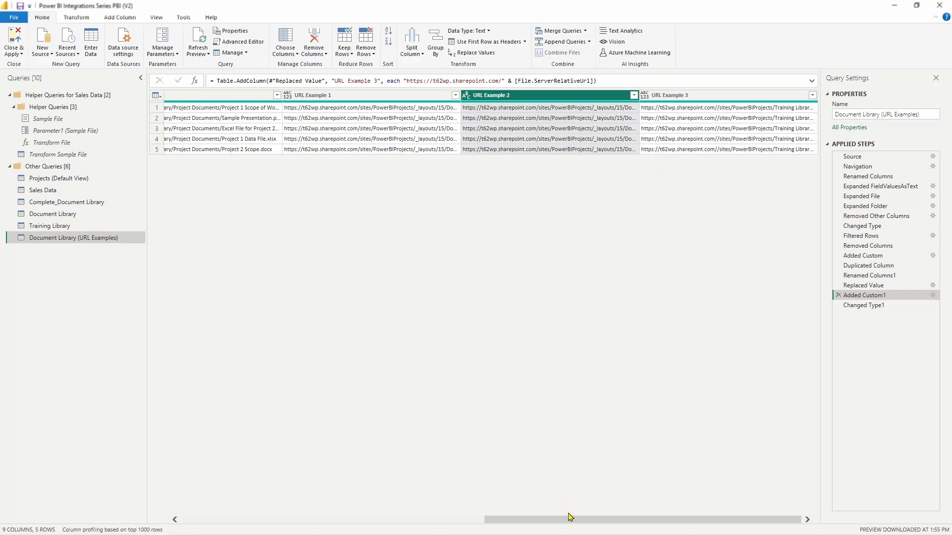
- Widen the File.ServerRelativeUrl column and inspect the full path for Project 1 Scope of Work.docx
{"action": "left_click_drag", "start_coordinate": [571, 519], "coordinate": [371, 494]}
{"action": "left_click", "coordinate": [562, 97]}
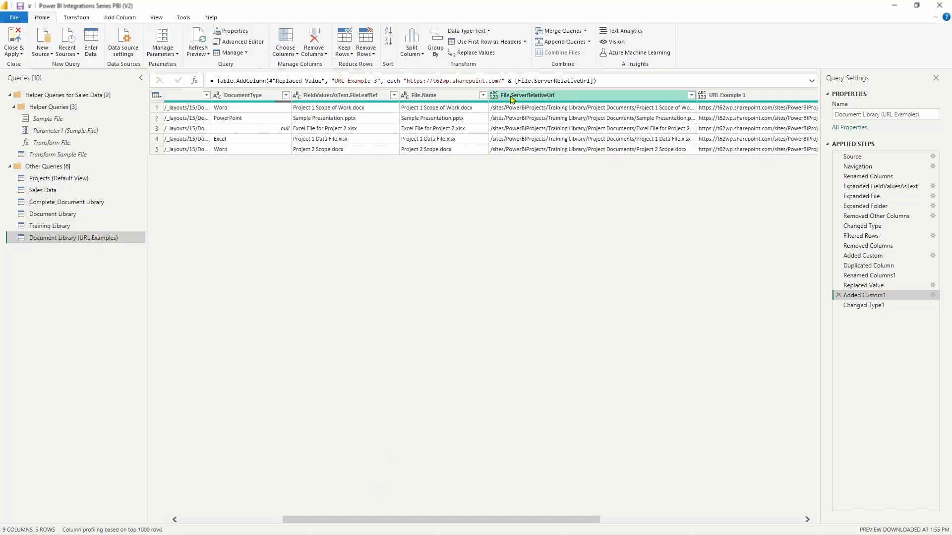
{"action": "left_click_drag", "start_coordinate": [696, 96], "coordinate": [731, 95]}
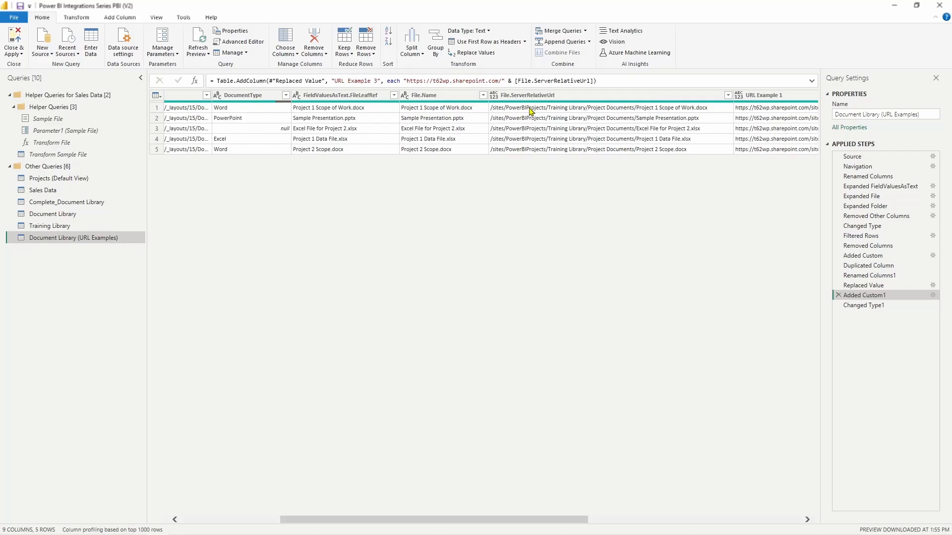
{"action": "left_click", "coordinate": [493, 111]}
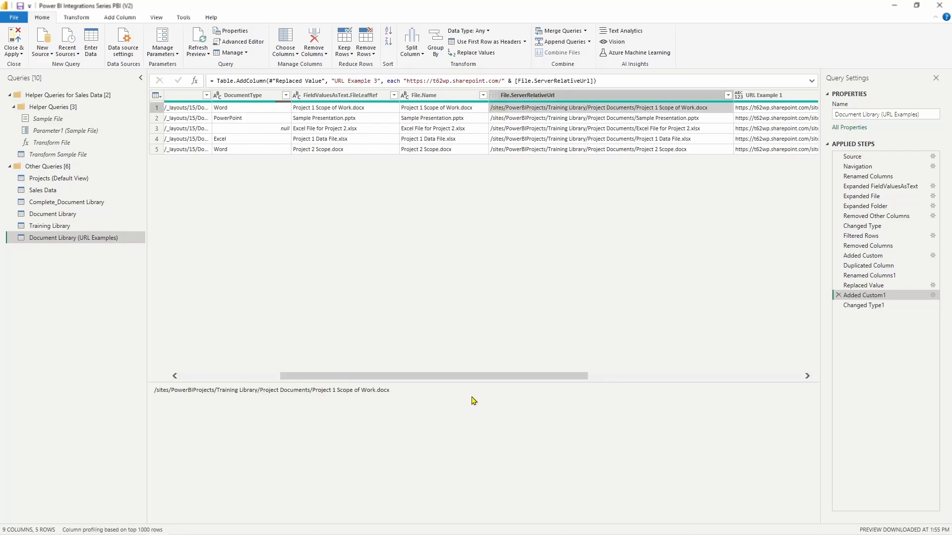
{"action": "left_click_drag", "start_coordinate": [473, 378], "coordinate": [700, 381]}
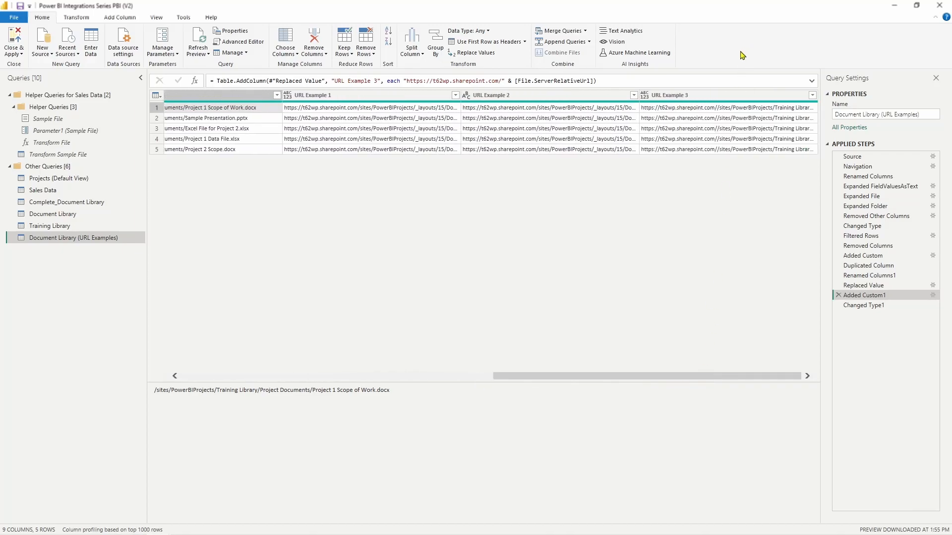
{"action": "left_click", "coordinate": [681, 110]}
{"action": "left_click_drag", "start_coordinate": [407, 81], "coordinate": [501, 81]}
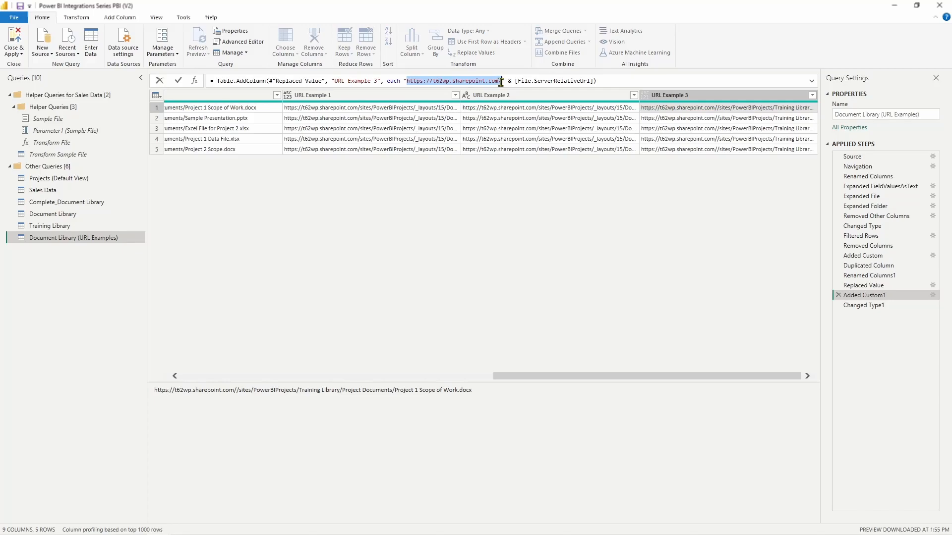